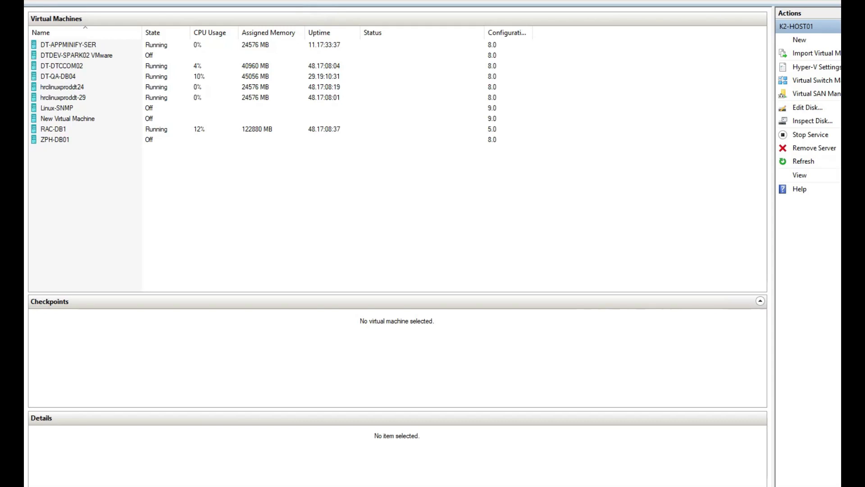
left_click(76, 55)
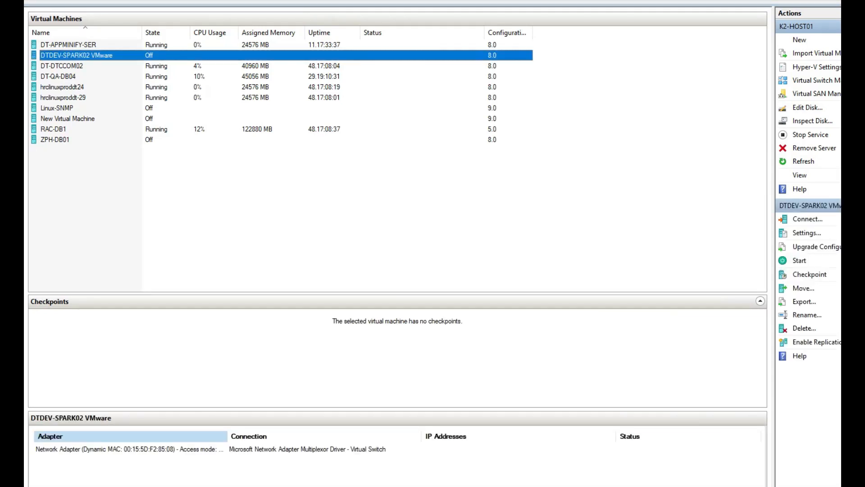
right_click(111, 55)
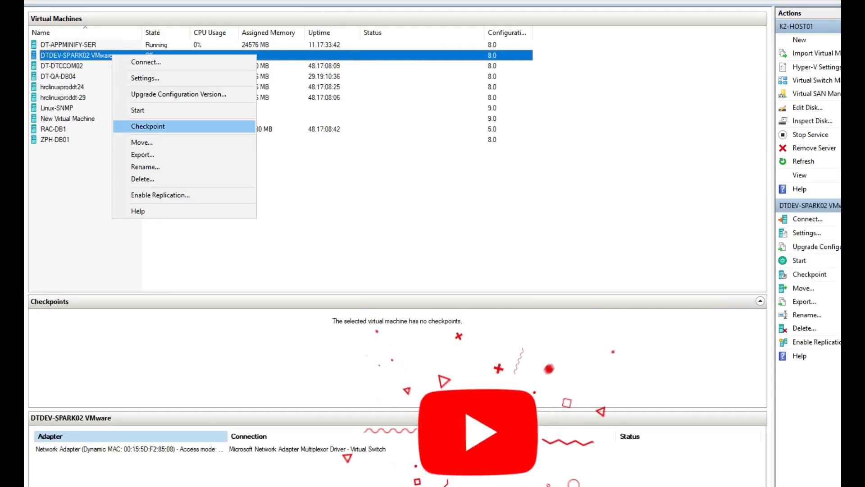
left_click(342, 189)
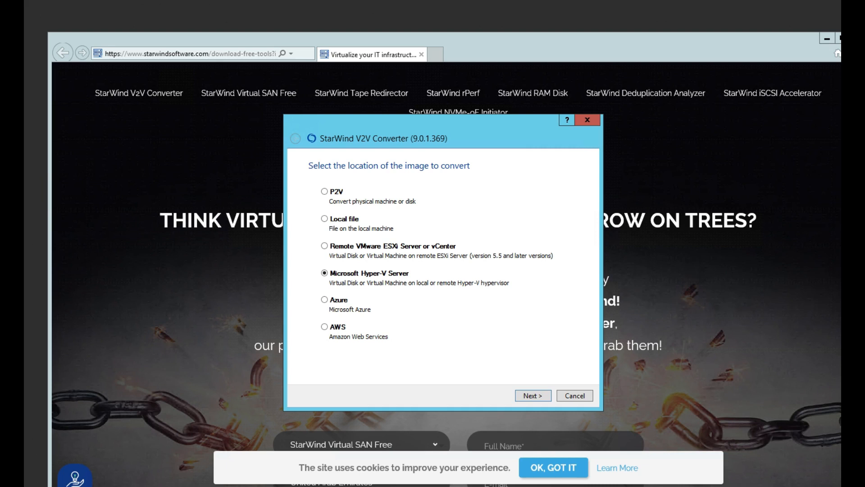
Cancel the open StarWind V2V Converter wizard and close the browser with all its tabs
left_click(587, 120)
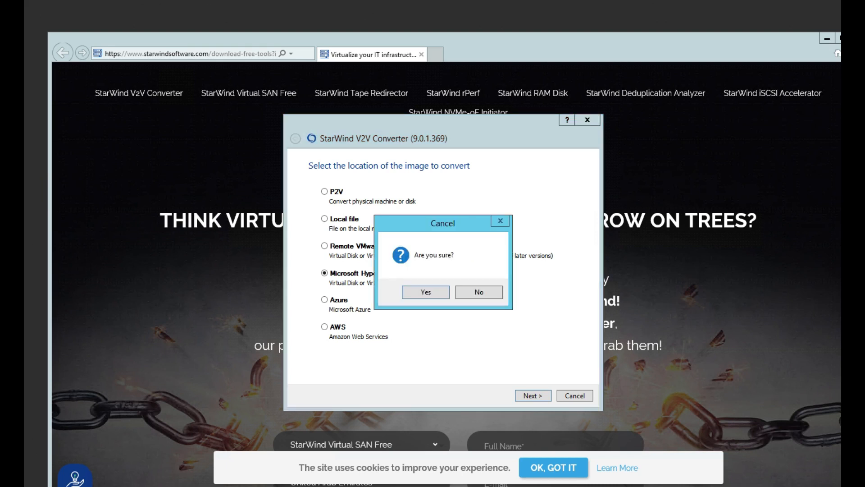
left_click(425, 292)
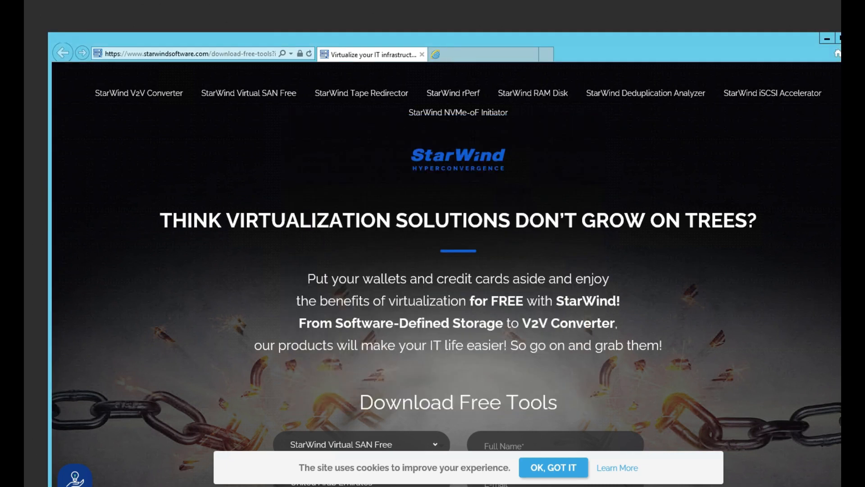
key("alt+F4")
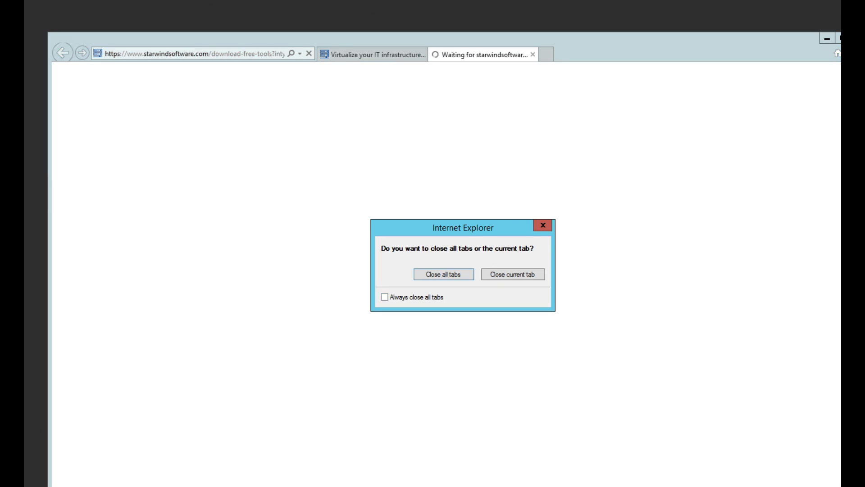
left_click(440, 275)
right_click(425, 249)
left_click(444, 281)
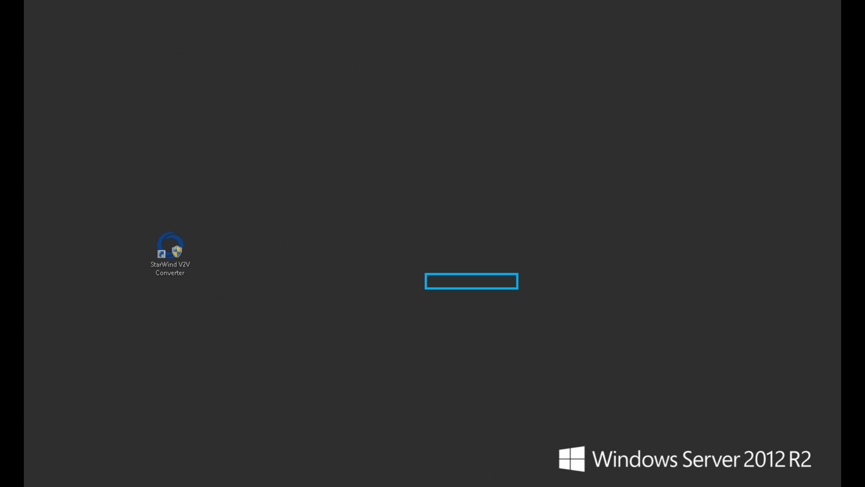
Launch StarWind V2V Converter from its desktop shortcut and choose Microsoft Hyper-V Server as the source location
left_click_drag(170, 246, 226, 211)
double_click(226, 217)
left_click(490, 278)
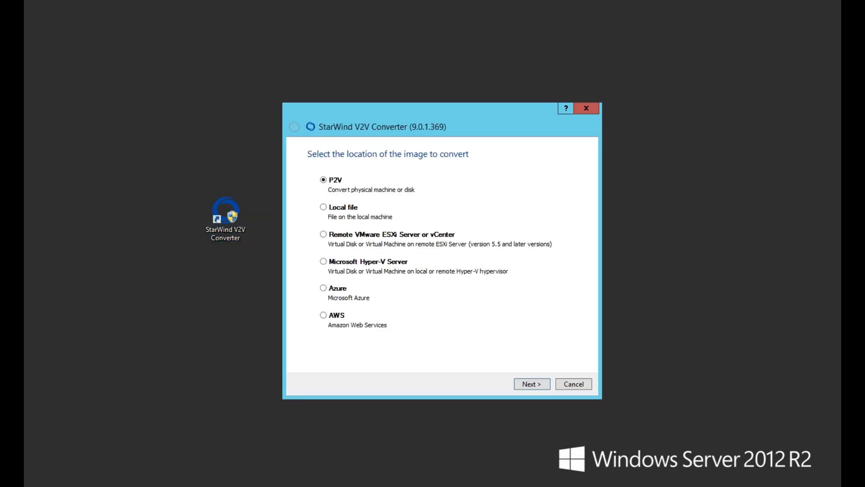
left_click(324, 261)
key("Return")
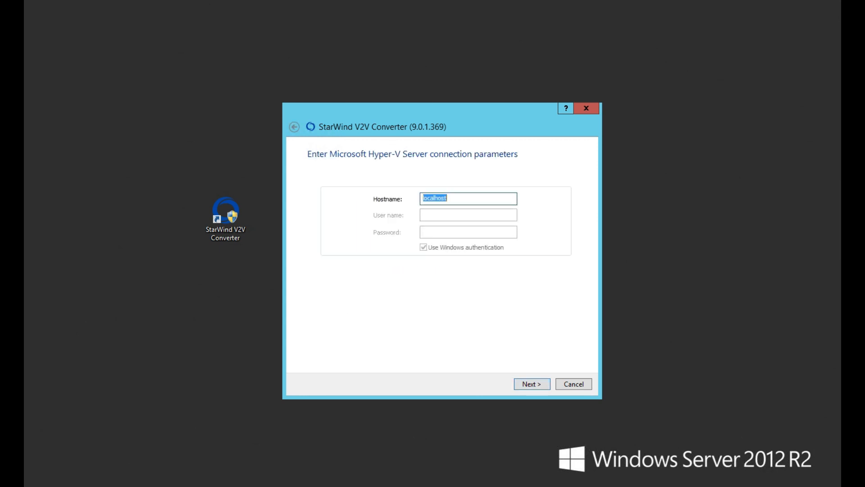
Connect to the Hyper-V hostname k2-host07 using Windows authentication
key("BackSpace")
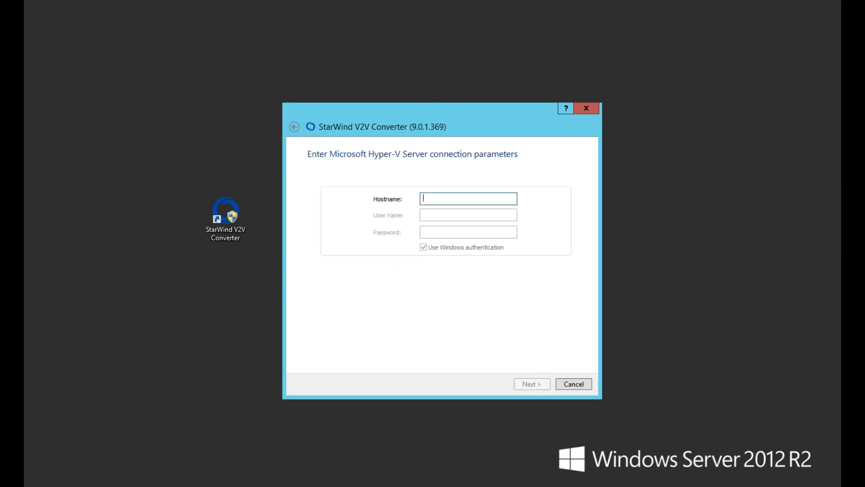
mouse_move(126, 486)
type("k2-hos")
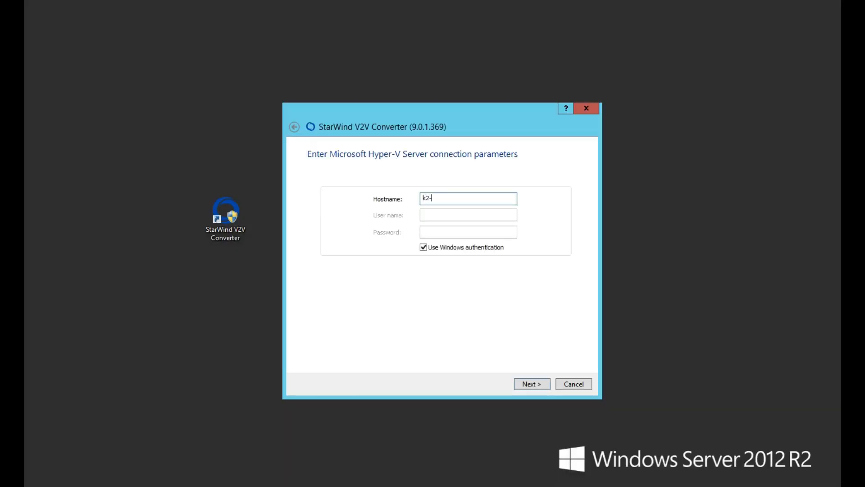
type("t07")
key("Return")
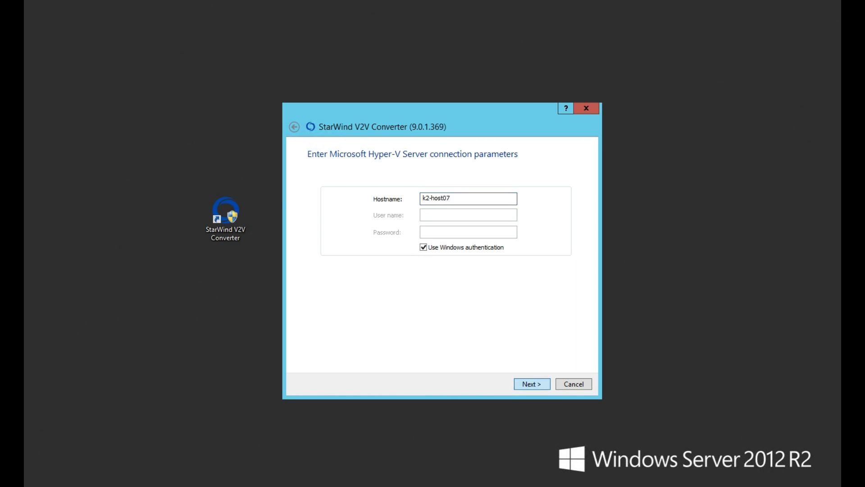
Return to the connection page and connect to the Hyper-V hostname k2-host01
key("Right")
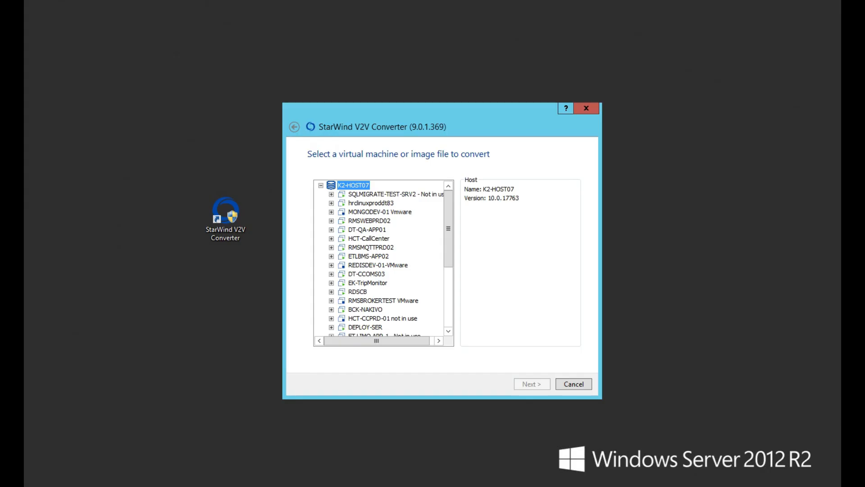
left_click(294, 127)
key("End")
key("BackSpace")
type("1")
key("Return")
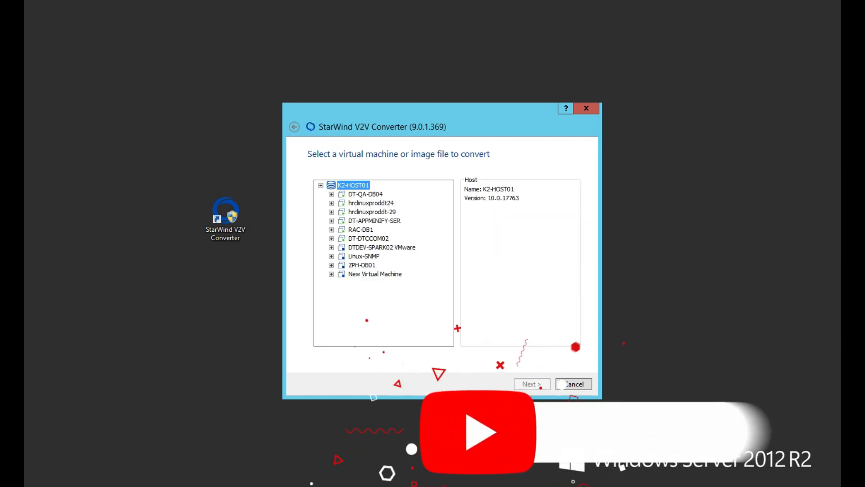
Select the DTDEV-SPARK02 VMware machine to convert and keep Remote VMware ESXi Server or vCenter as the destination
left_click(382, 247)
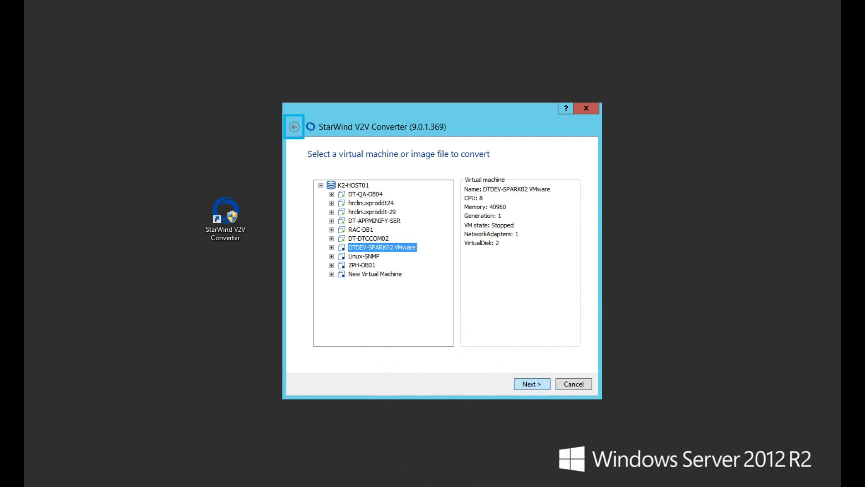
left_click(532, 383)
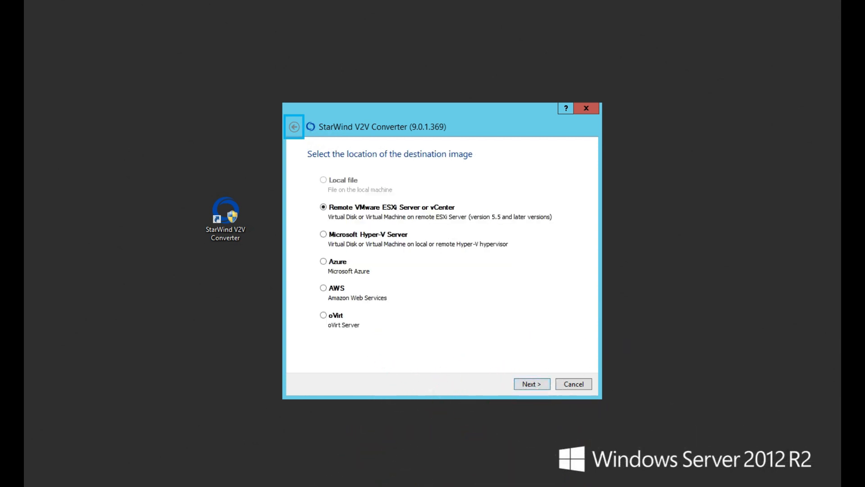
key("Return")
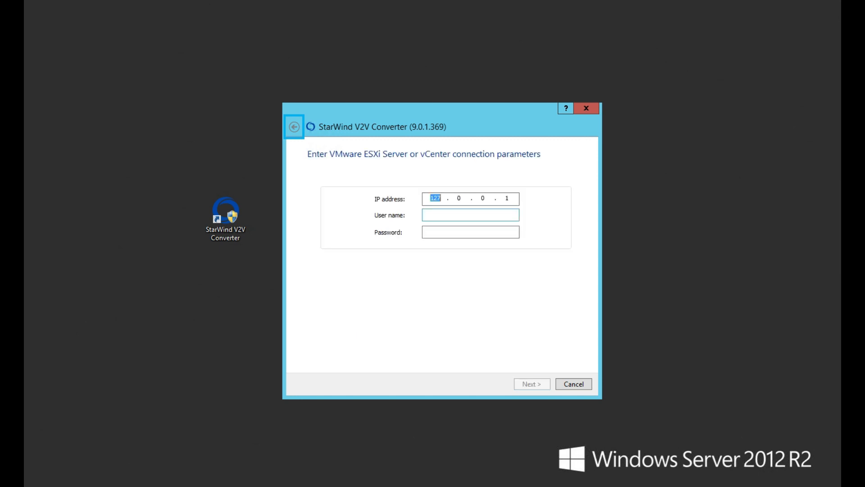
type("192.168.160.220")
left_click(426, 214)
type("ad")
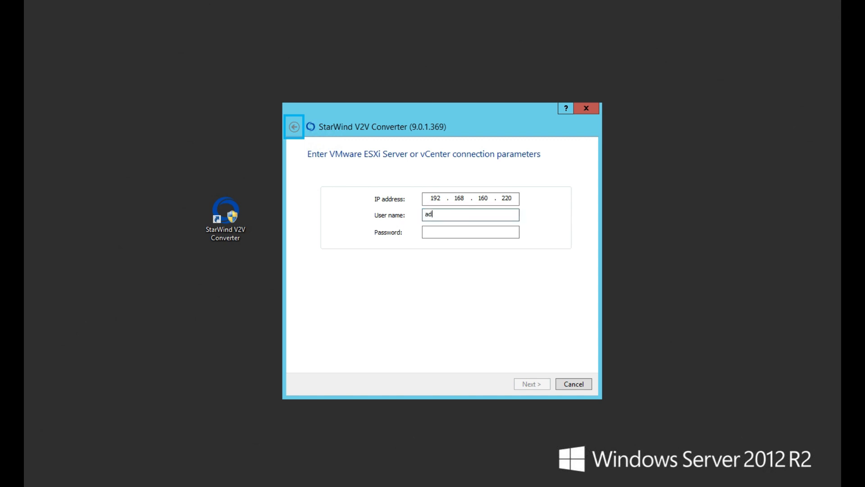
type("ministrator'")
type("v")
type("sphere")
type(".local")
key("BackSpace")
type("@")
key("BackSpace")
type("@")
Paste the vCenter account password and continue
left_click(426, 232)
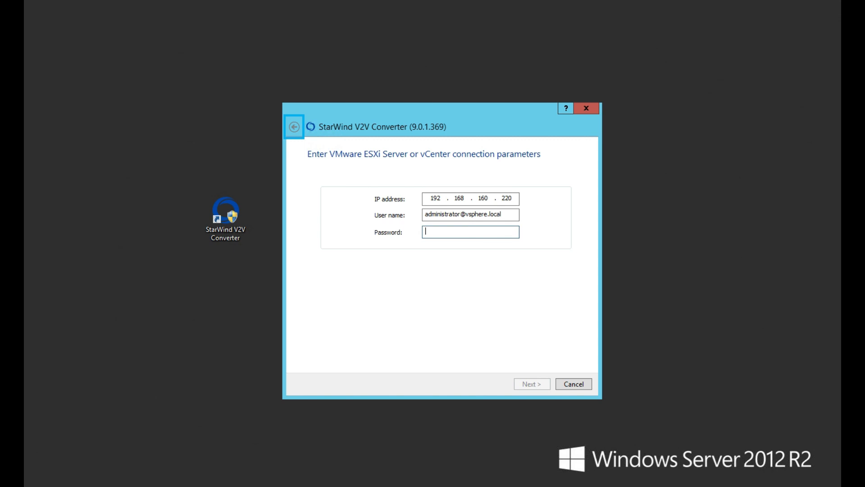
key("ctrl+v")
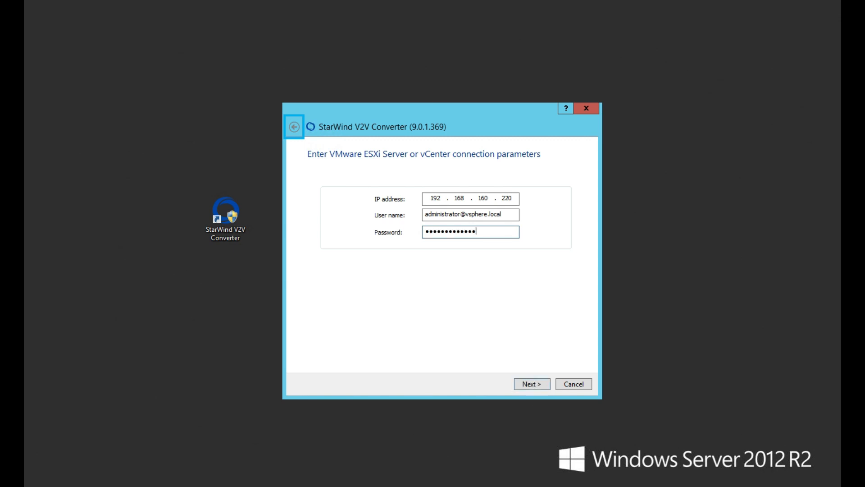
left_click(531, 384)
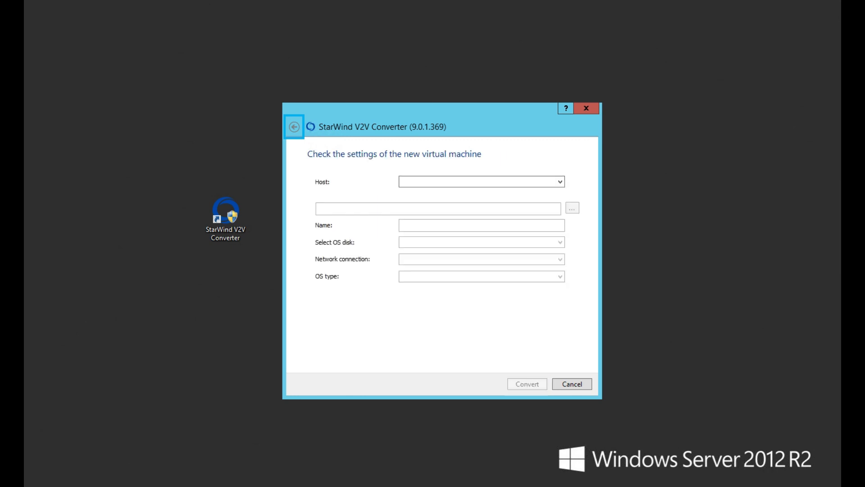
Set the destination host to j5-esxi-02.dt.local and the VM path to datastore J5-AFS-3K_ESXi_001
left_click(560, 182)
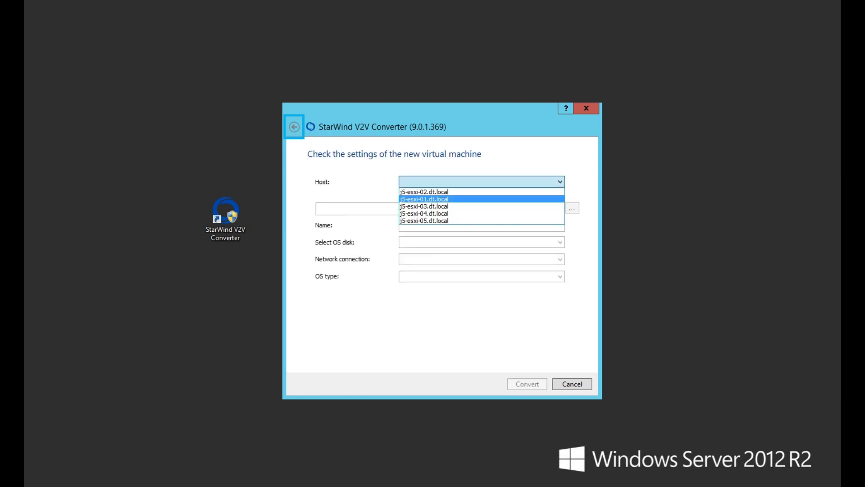
left_click(469, 192)
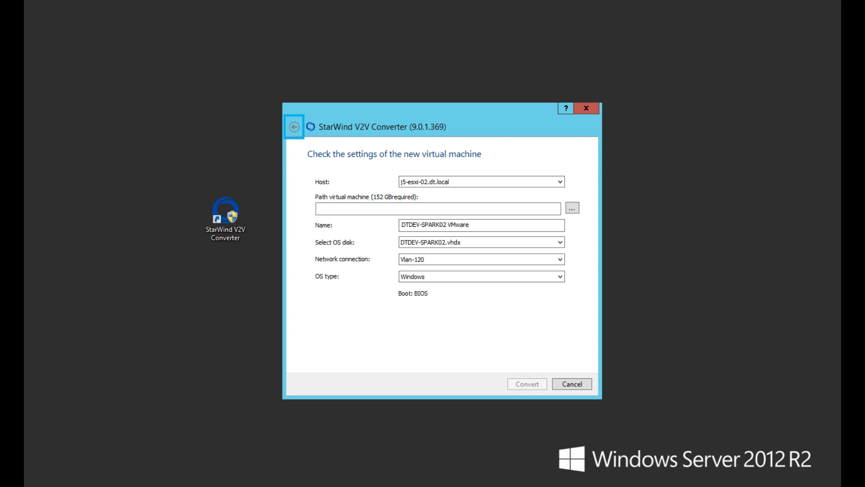
left_click(573, 208)
left_click(376, 166)
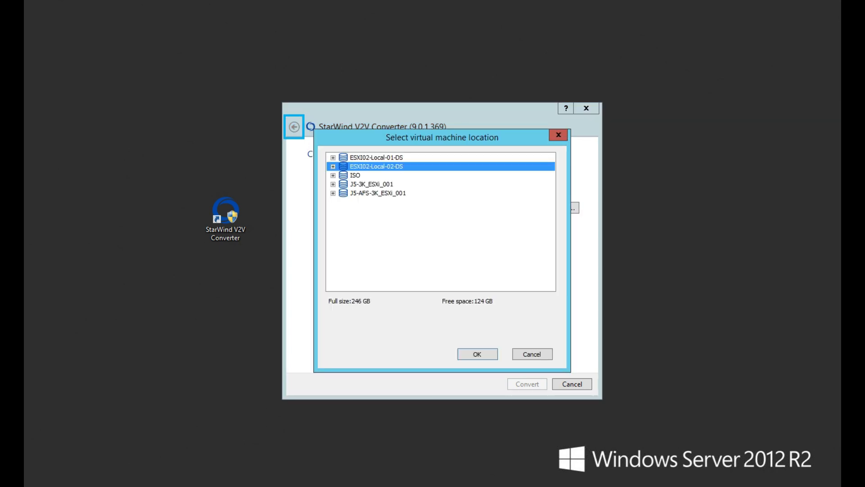
left_click(377, 193)
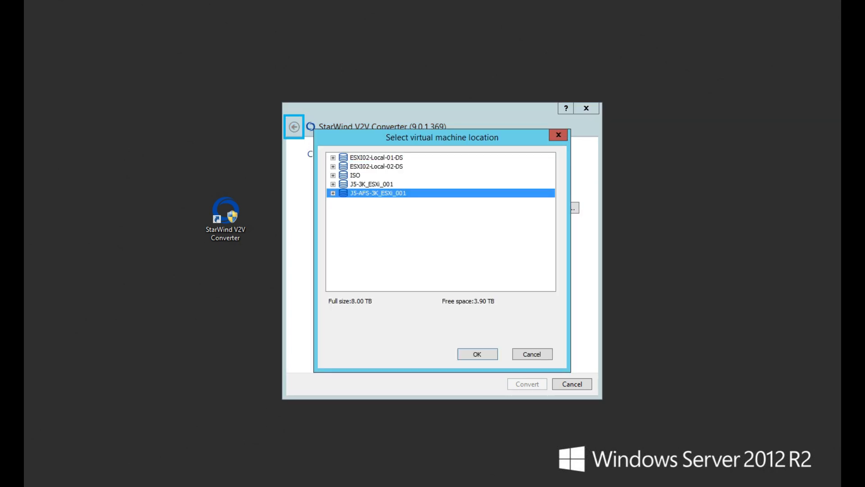
left_click(478, 354)
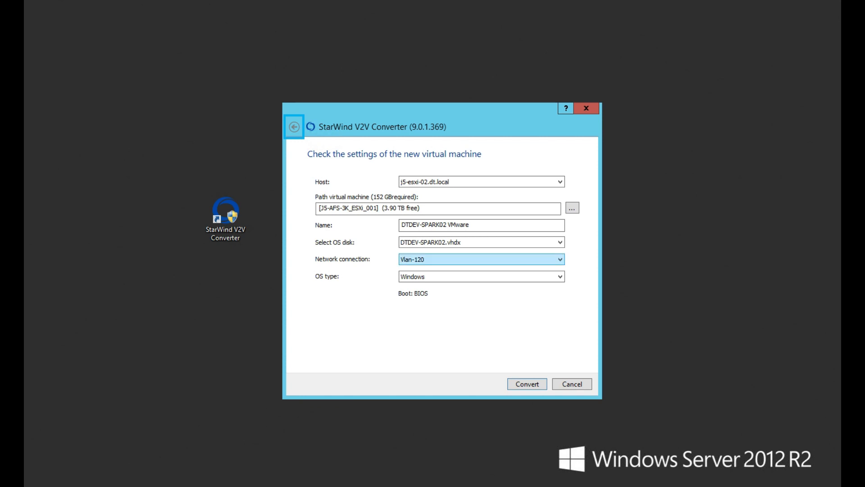
Rename the new virtual machine as DTDEV-SPARK02
left_click(478, 225)
key("shift+Left")
key("shift+Left")
key("shift+Left")
key("shift+Left")
key("shift+Left")
key("shift+Left")
key("shift+Left")
key("BackSpace")
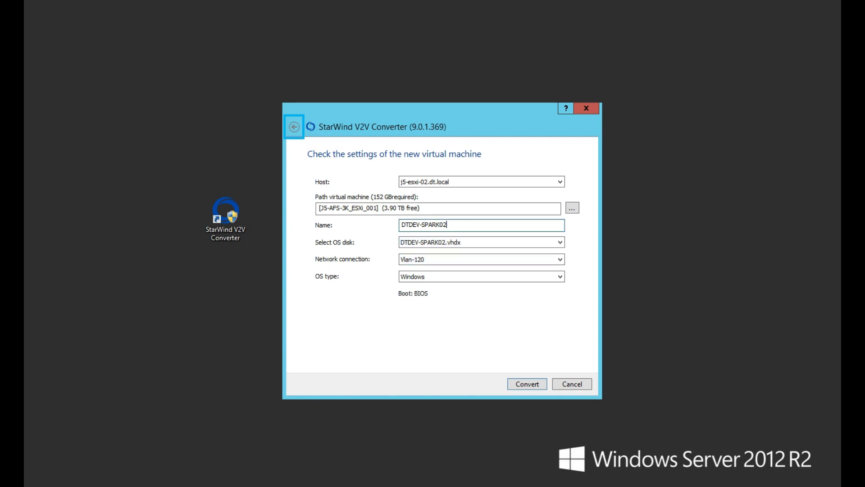
Set the OS type to Linux and start the conversion
left_click(481, 277)
left_click(481, 294)
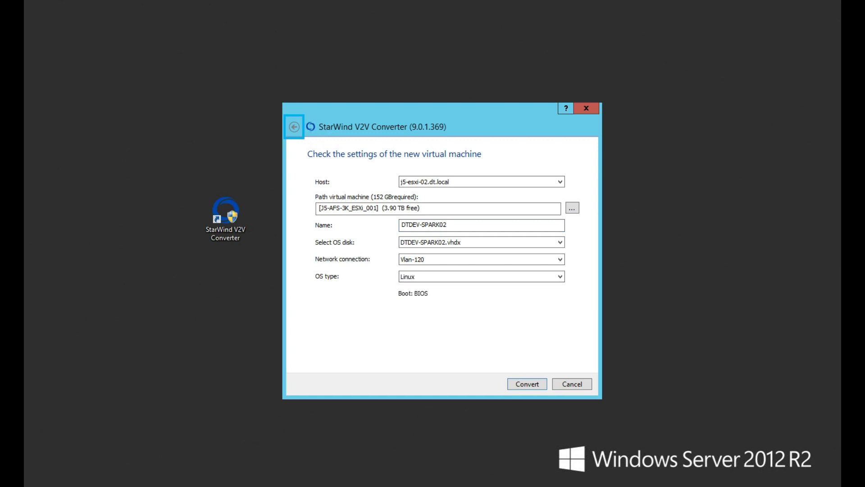
left_click(527, 384)
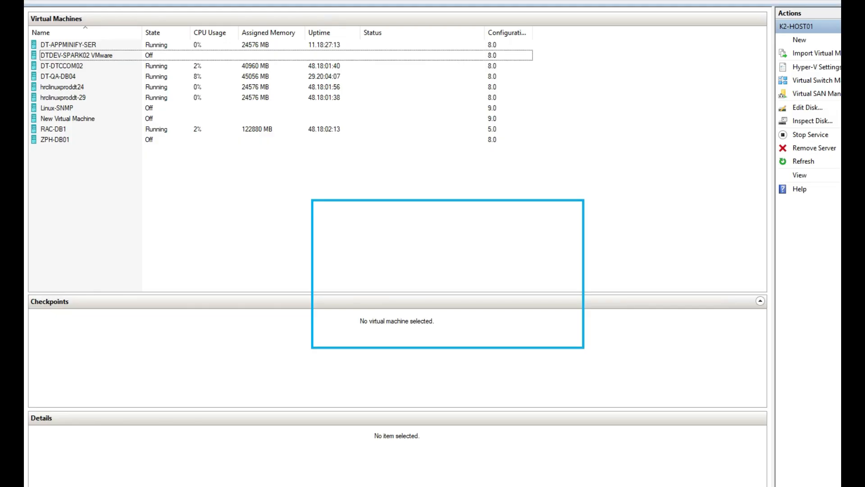
Open the DTDEV-SPARK02 VMware settings in Hyper-V Manager to review its hardware, then close them
right_click(102, 58)
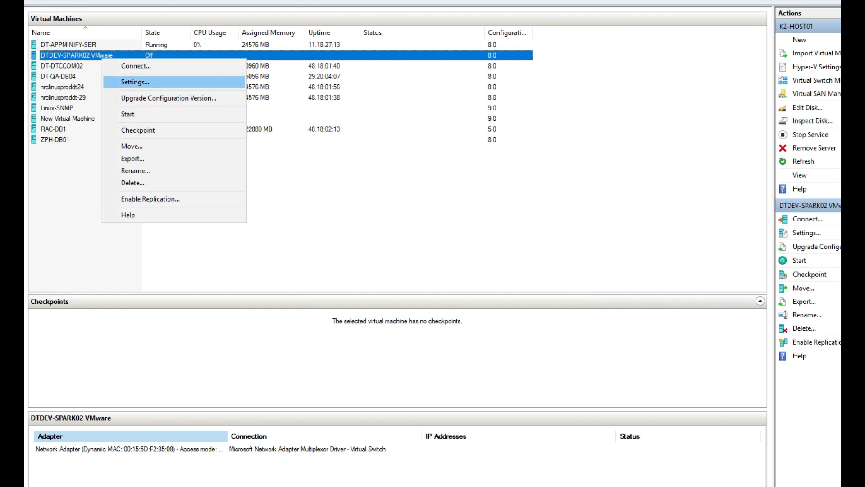
left_click(135, 82)
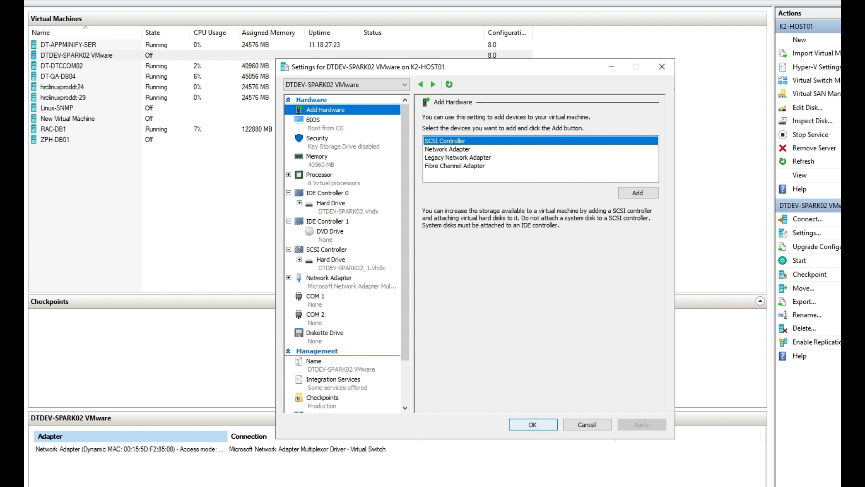
left_click(533, 424)
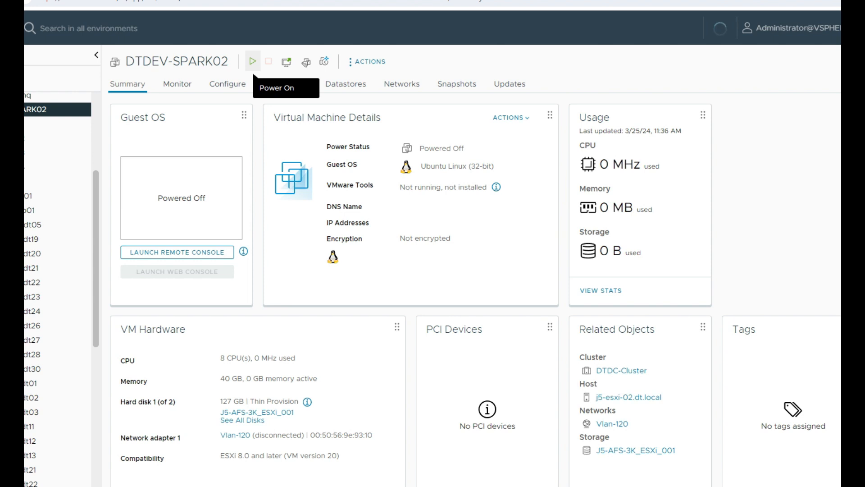
Power on the converted DTDEV-SPARK02 VM in vSphere and launch its web console
left_click(253, 61)
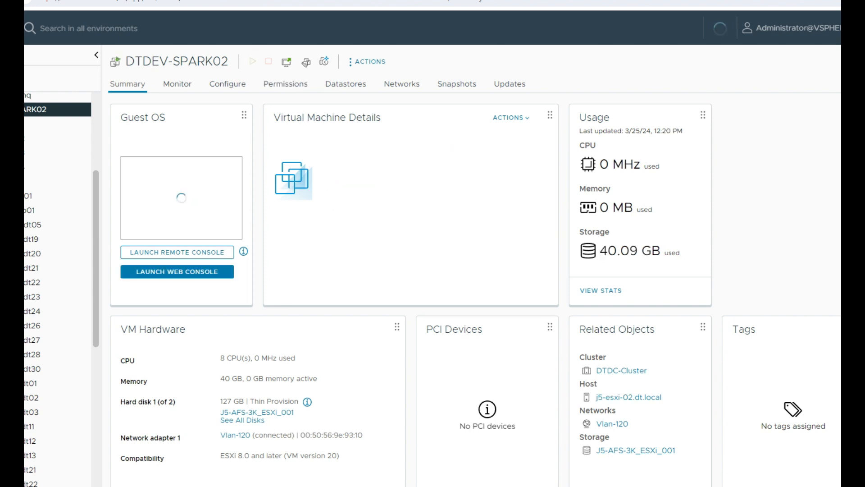
left_click(177, 330)
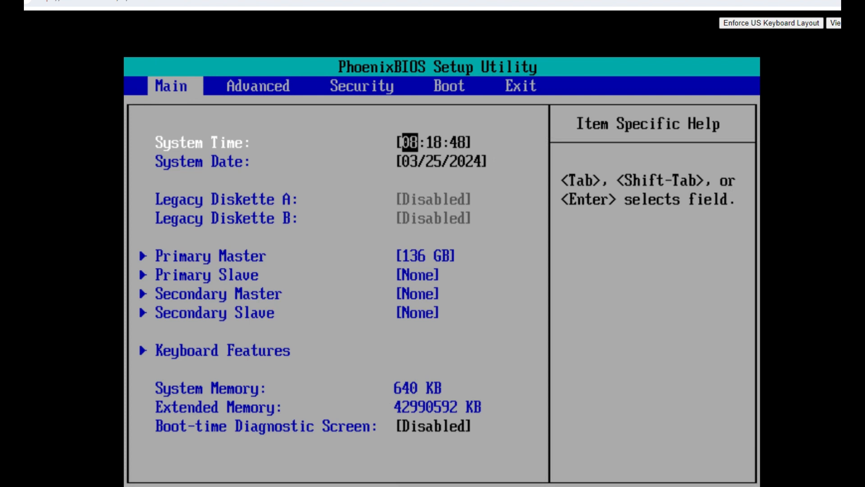
Launch nmtui in the VM console, edit connections and delete the old eth0 connection
type("12")
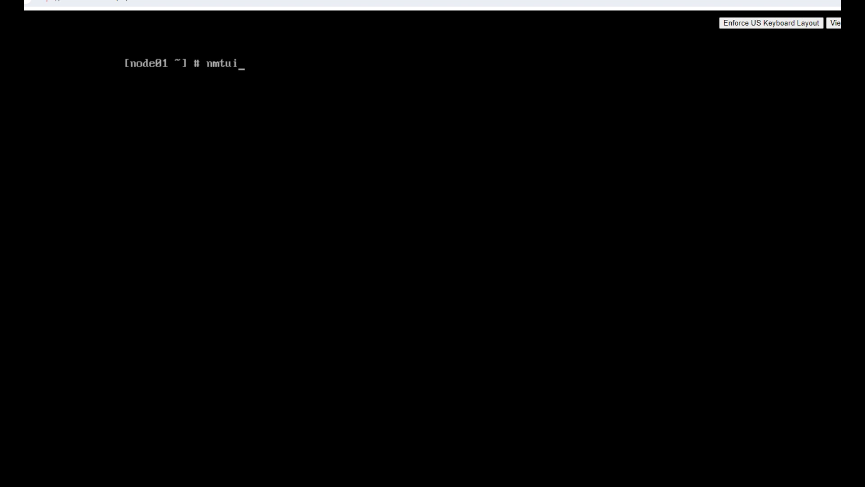
key("Return")
key("Down")
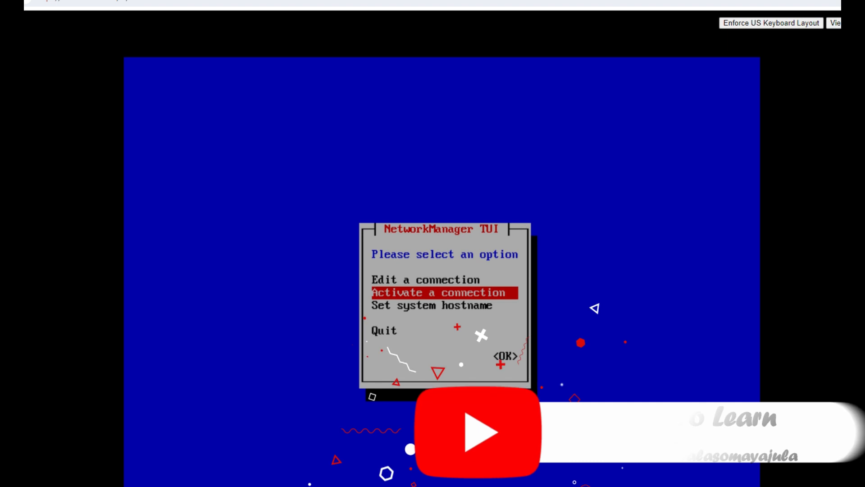
key("Up")
key("Return")
key("Down")
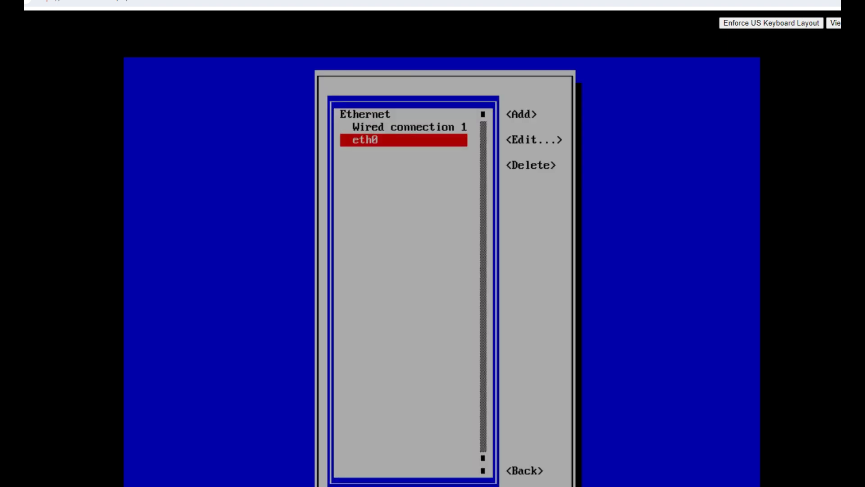
key("Tab")
key("Tab")
key("Tab")
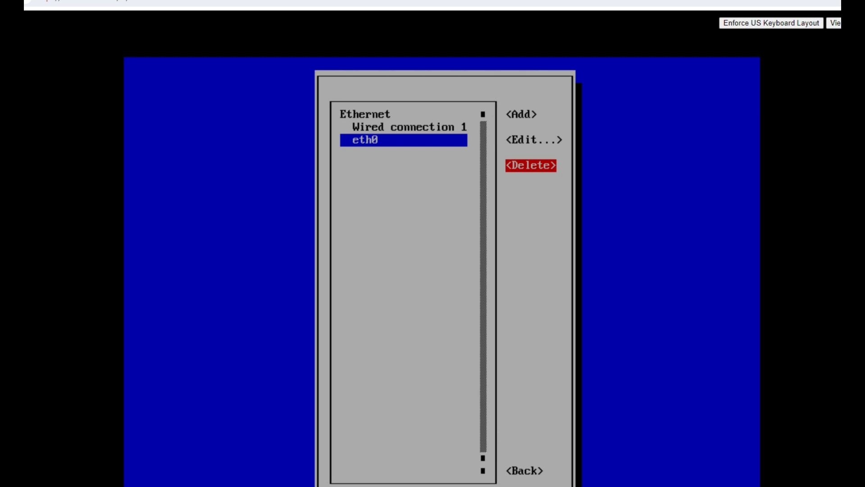
key("Return")
key("Tab")
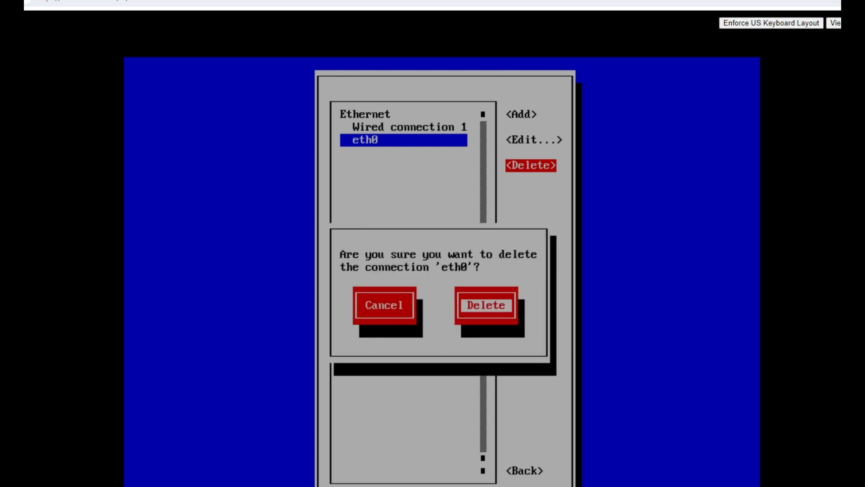
key("Return")
key("Tab")
key("Tab")
key("Tab")
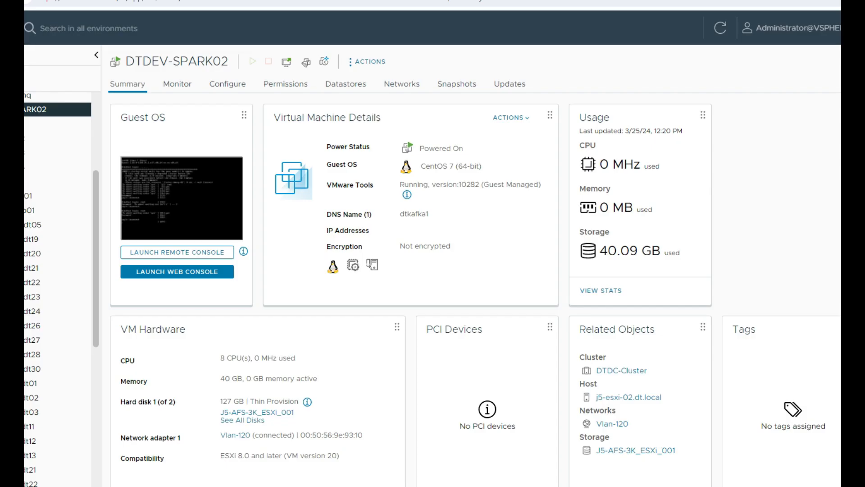
Remove Network adapter 1 from the DTDEV-SPARK02 virtual machine's settings in vSphere
left_click(367, 62)
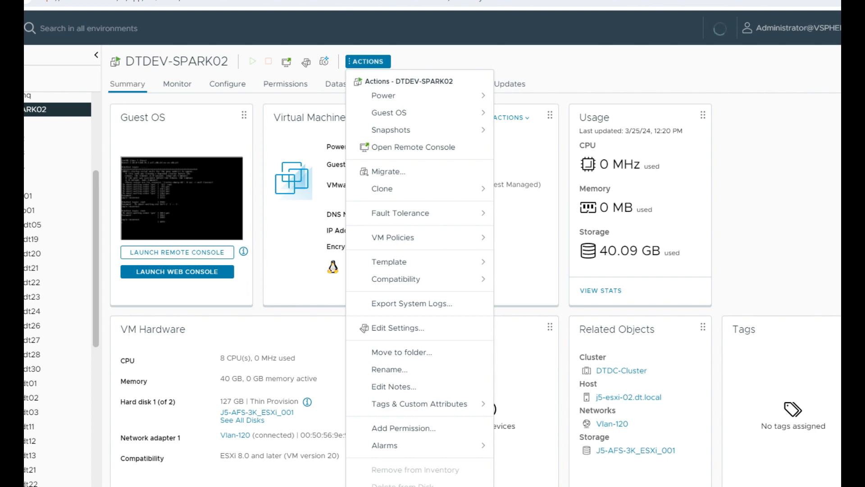
left_click(399, 328)
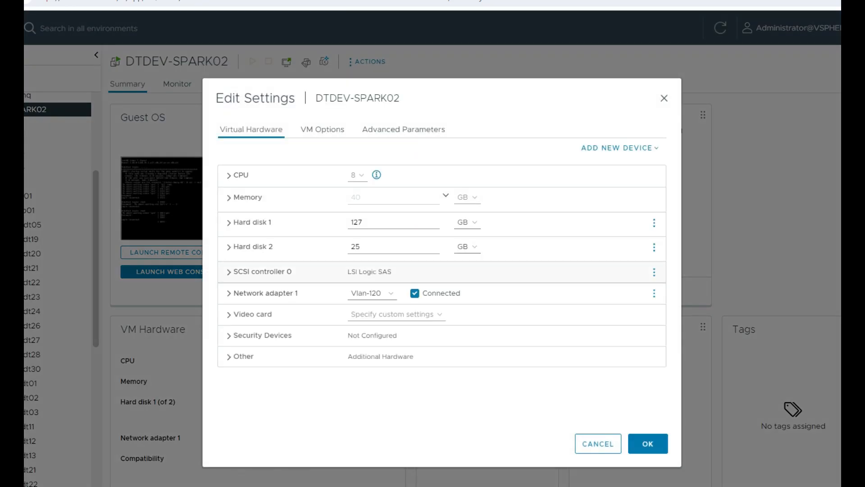
left_click(654, 293)
left_click(621, 315)
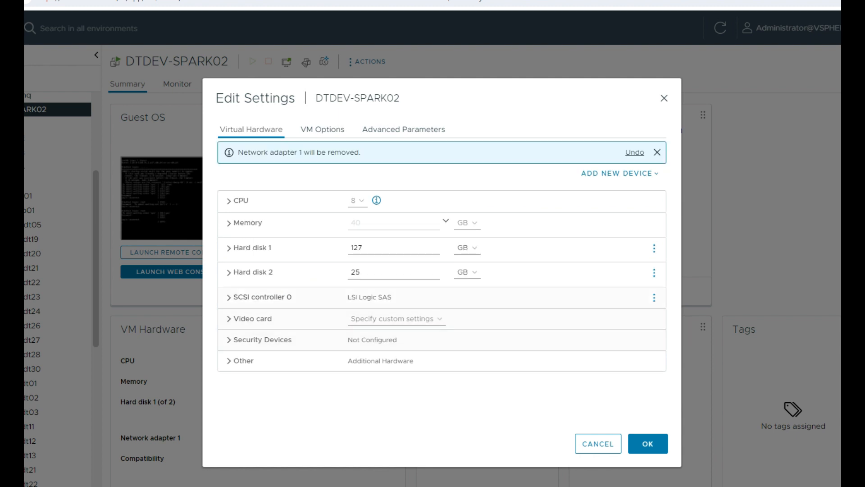
left_click(647, 443)
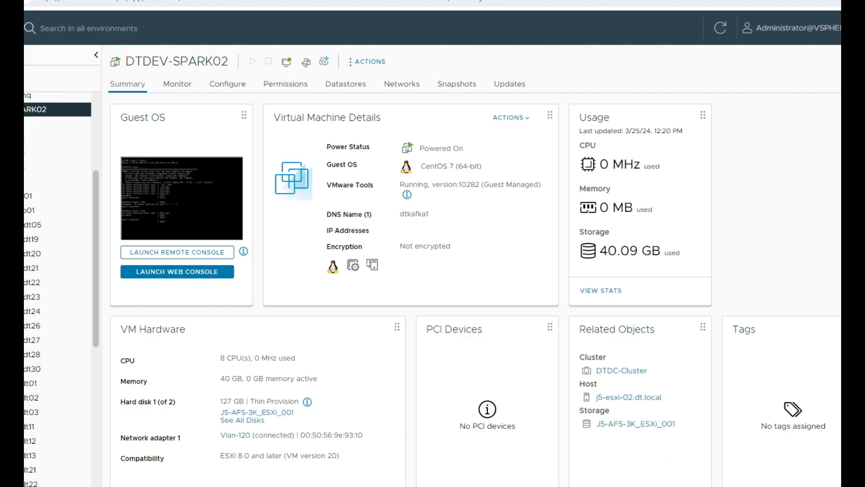
Add a new network adapter to DTDEV-SPARK02 connected to the Vlan-53 network and save the settings
left_click(367, 61)
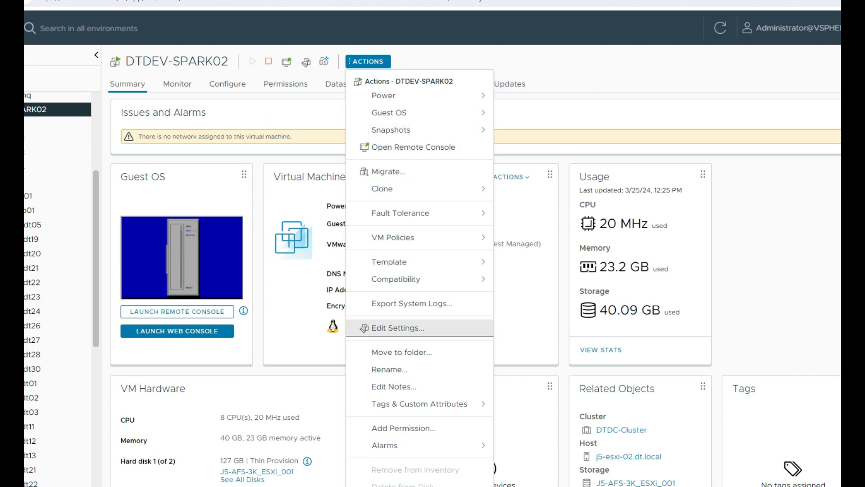
left_click(398, 328)
left_click(620, 148)
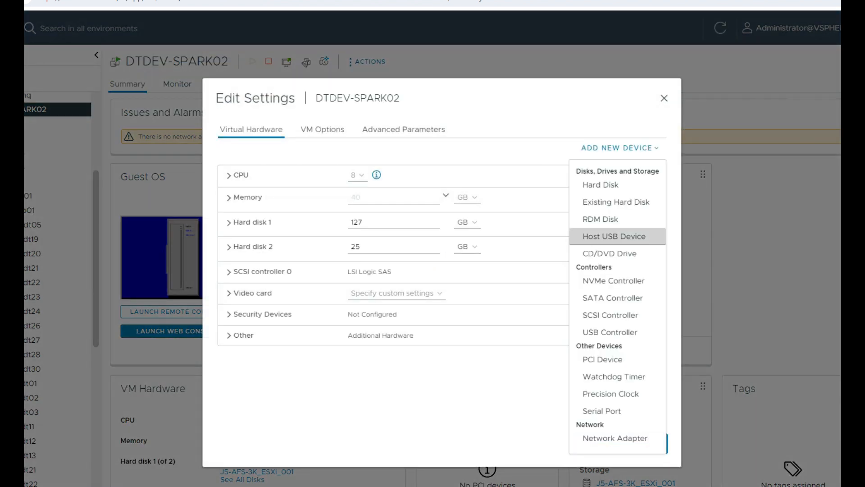
left_click(615, 438)
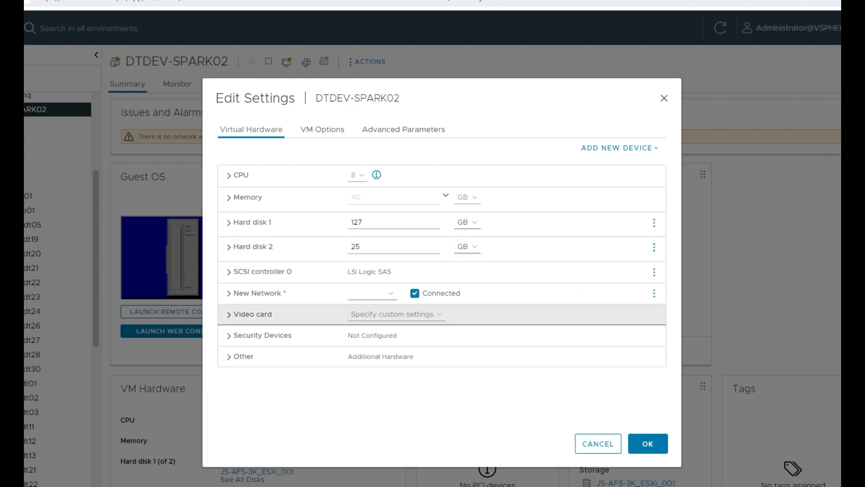
left_click(372, 293)
left_click(362, 311)
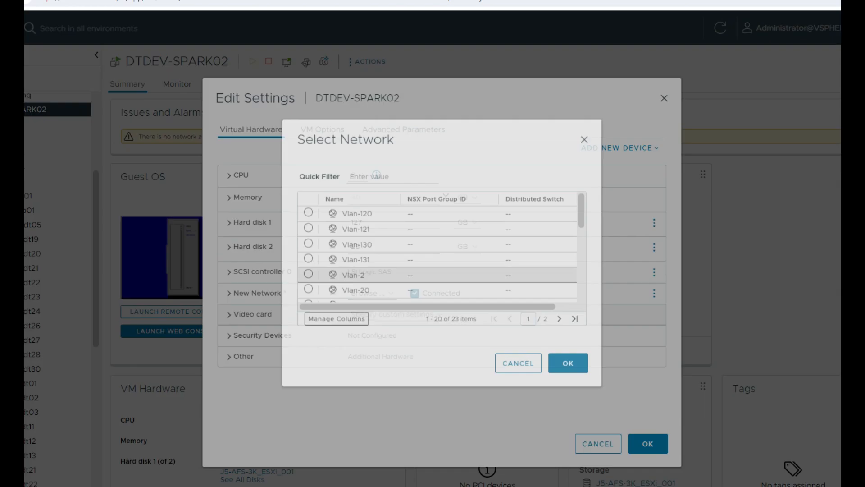
left_click(379, 197)
type("53")
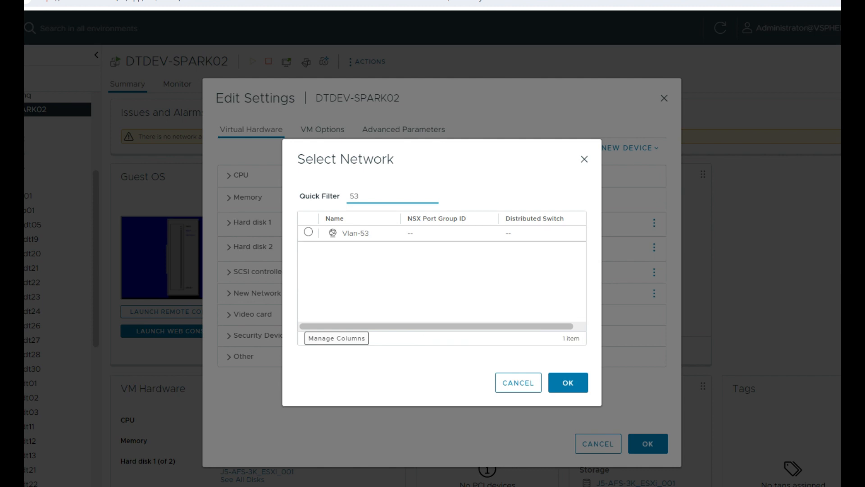
left_click(308, 232)
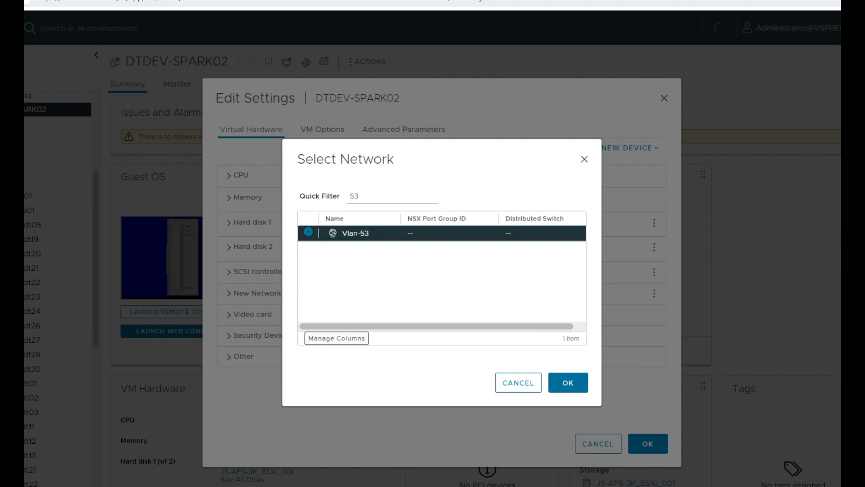
left_click(568, 382)
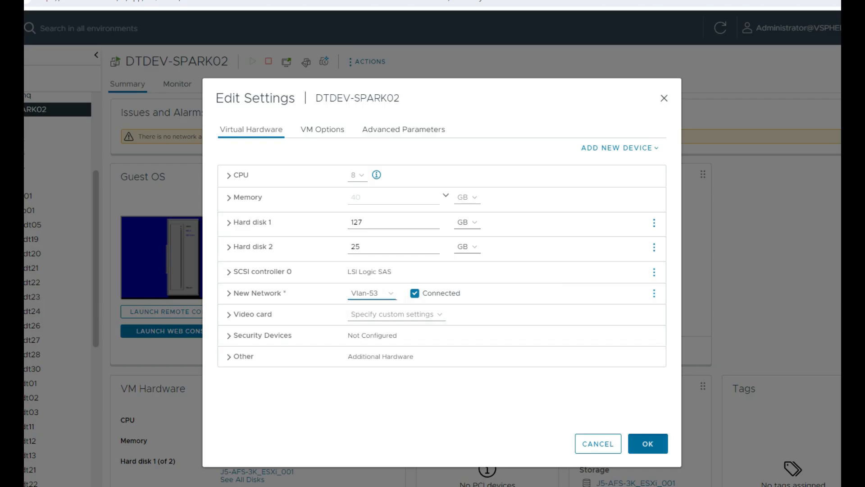
key("Return")
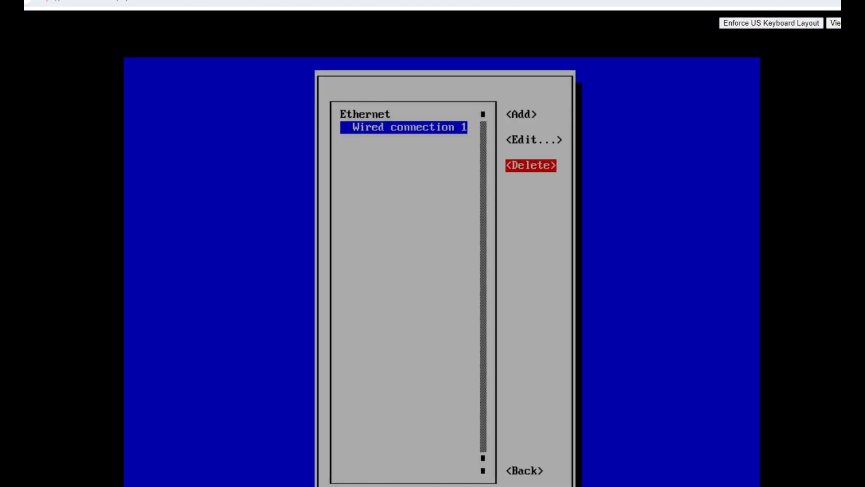
Go back from the connection list and quit NetworkManager TUI
key("Tab")
key("Return")
key("Down")
key("Down")
key("Down")
key("Return")
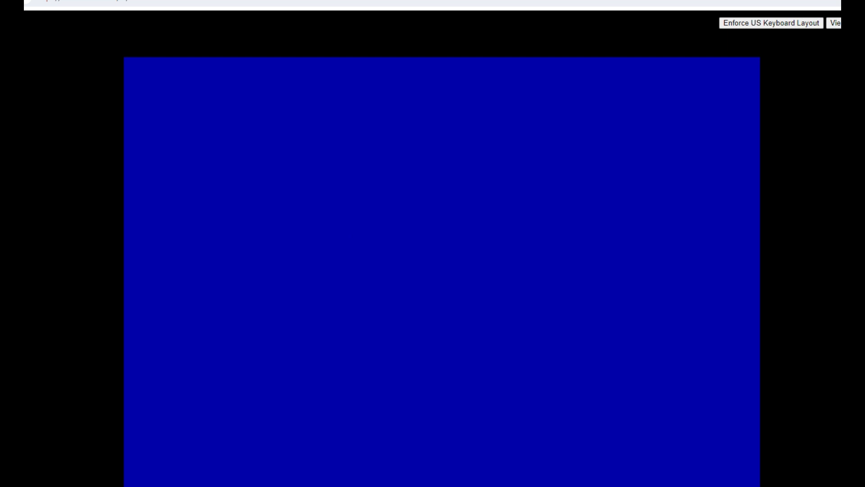
Reopen nmtui, edit Wired connection 1 and switch its IPv4 configuration to Manual
type("nmtui")
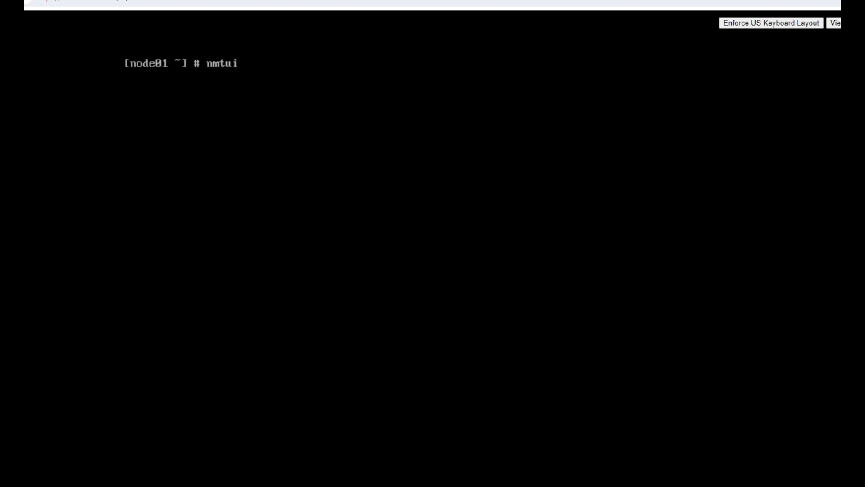
key("Return")
key("Down")
key("Up")
key("Return")
key("Tab")
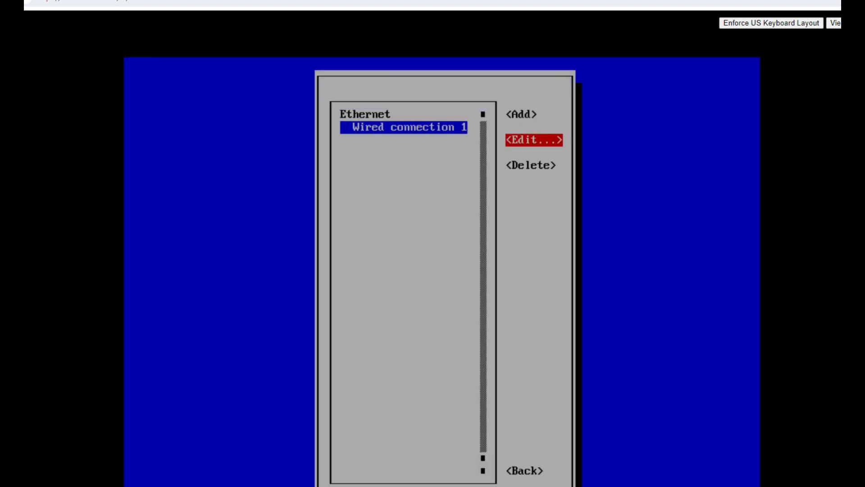
key("Return")
key("Tab")
key("Tab")
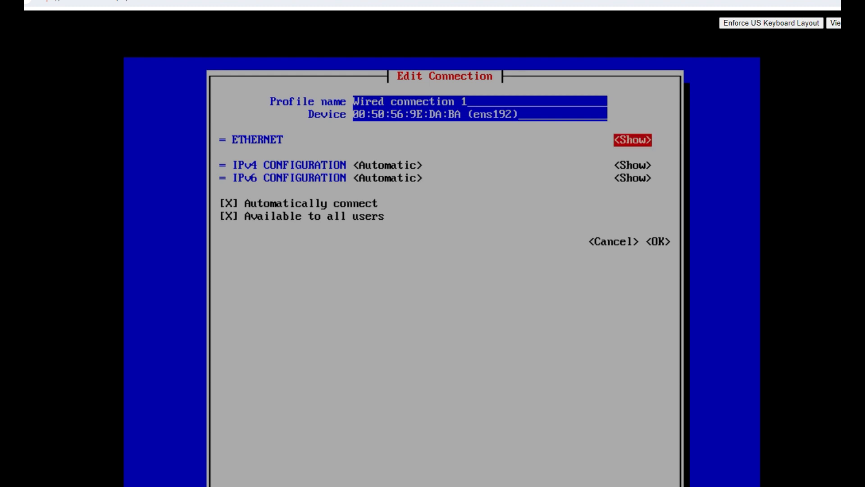
Set IPv4 address 192.168.53.51/24, gateway 192.168.53.1, DNS 192.168.0.100 and 192.168.0.111, search domain dt.local, then save the connection
key("Tab")
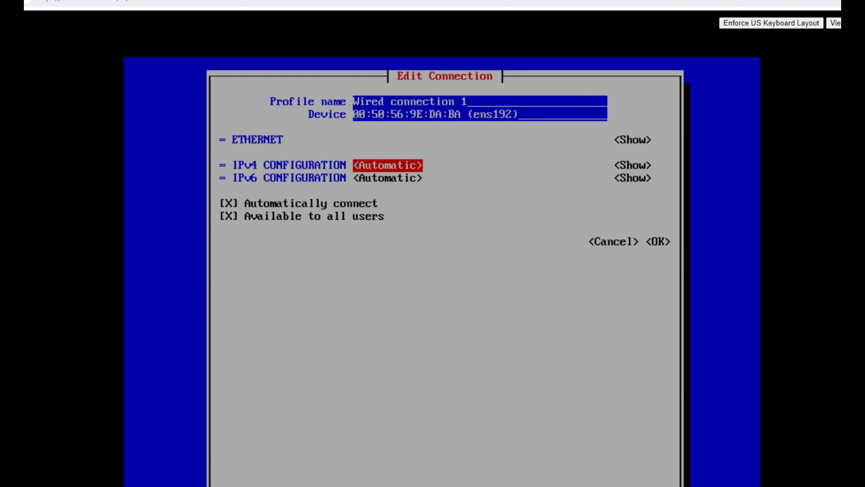
key("Return")
key("Down")
key("Down")
key("Return")
key("Tab")
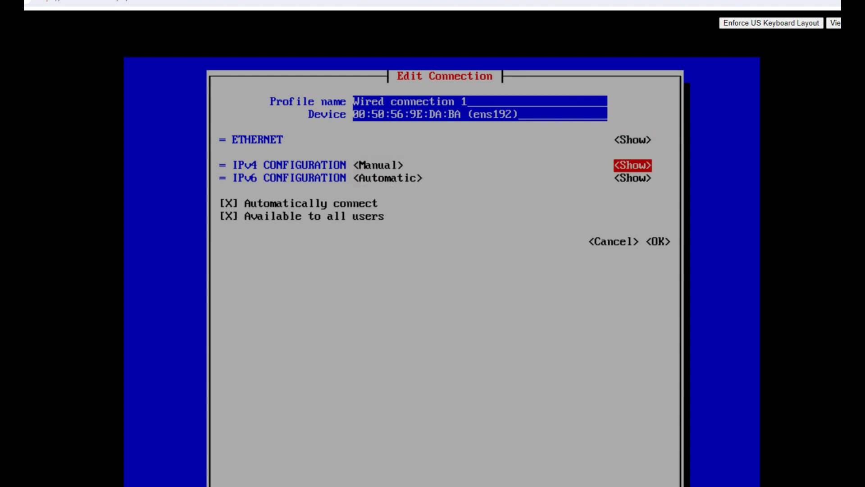
key("Return")
key("Tab")
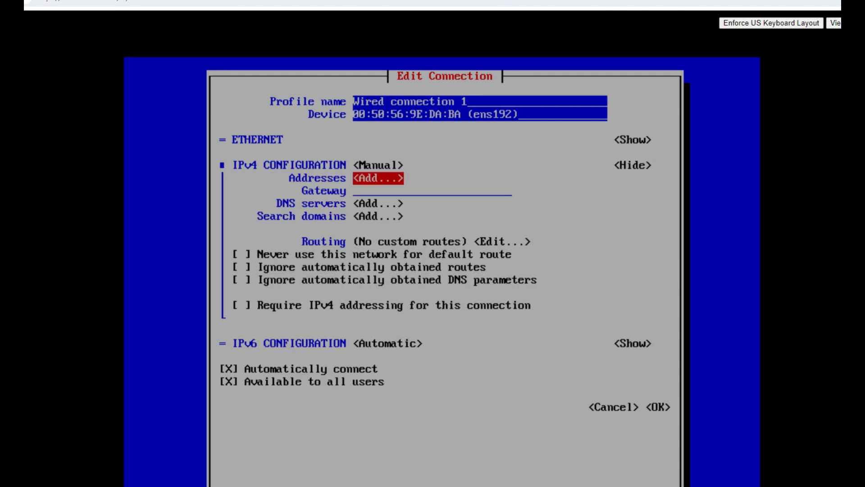
key("Return")
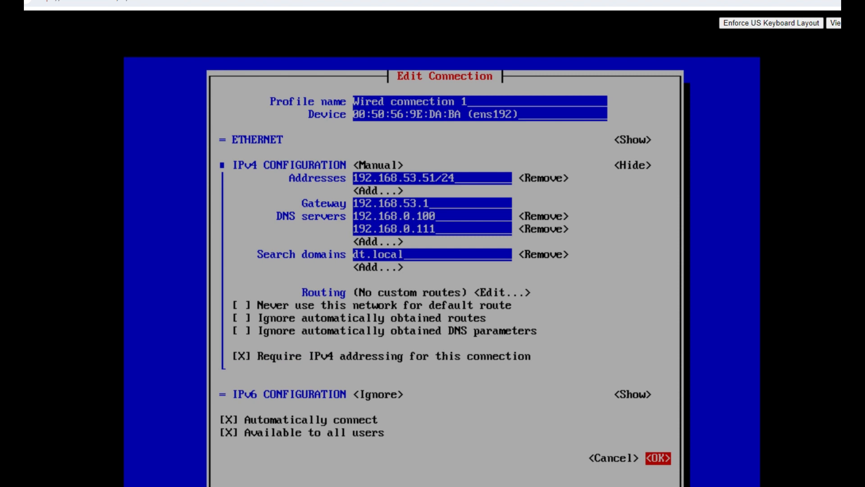
key("Return")
Return to the main menu and exit NetworkManager TUI
key("Tab")
key("Tab")
key("Tab")
key("Tab")
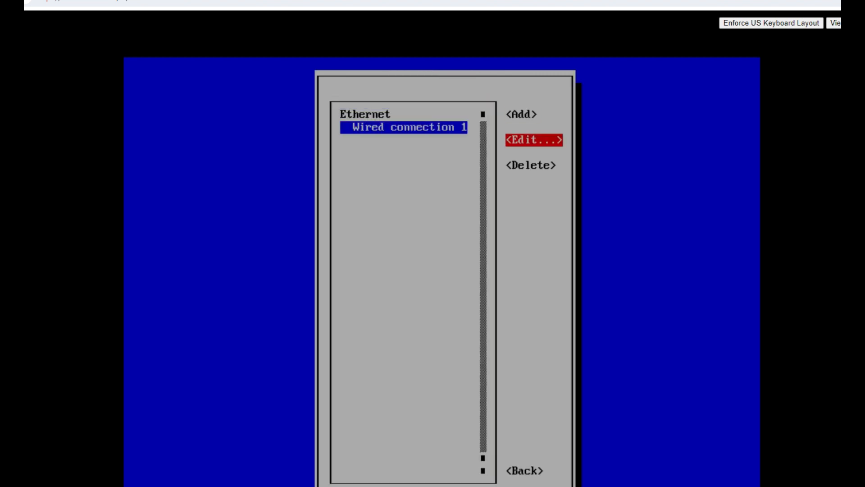
key("Return")
key("Down")
key("Down")
key("Down")
key("Return")
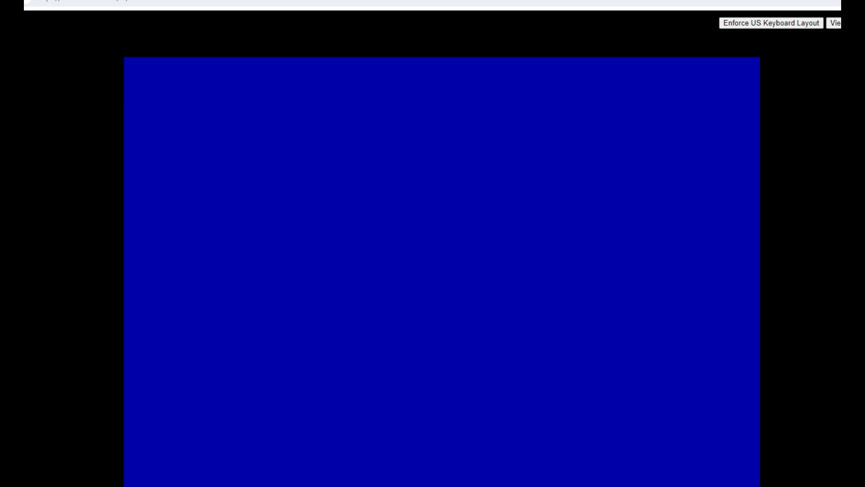